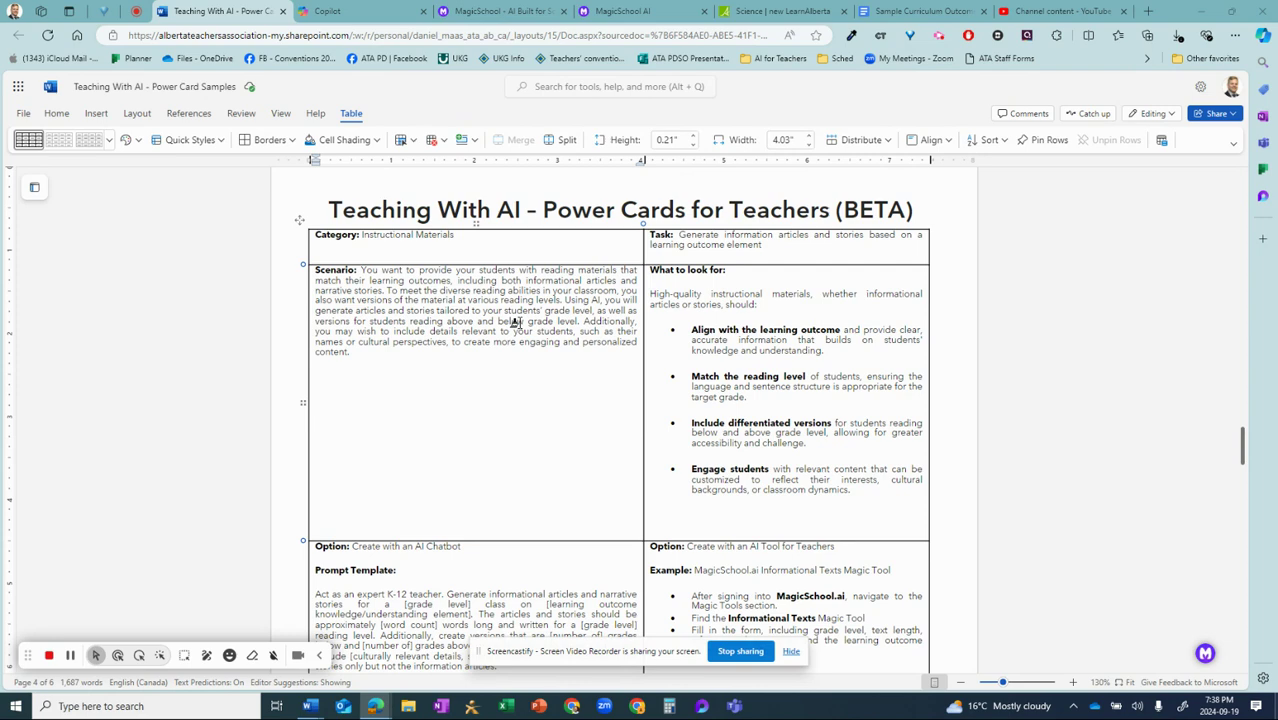
# Check the power card's prompt template, switch to Copilot and submit the 400-word third-grade states-of-matter articles and stories prompt.
pyautogui.click(383, 289)
pyautogui.scroll(-3, 433, 335)
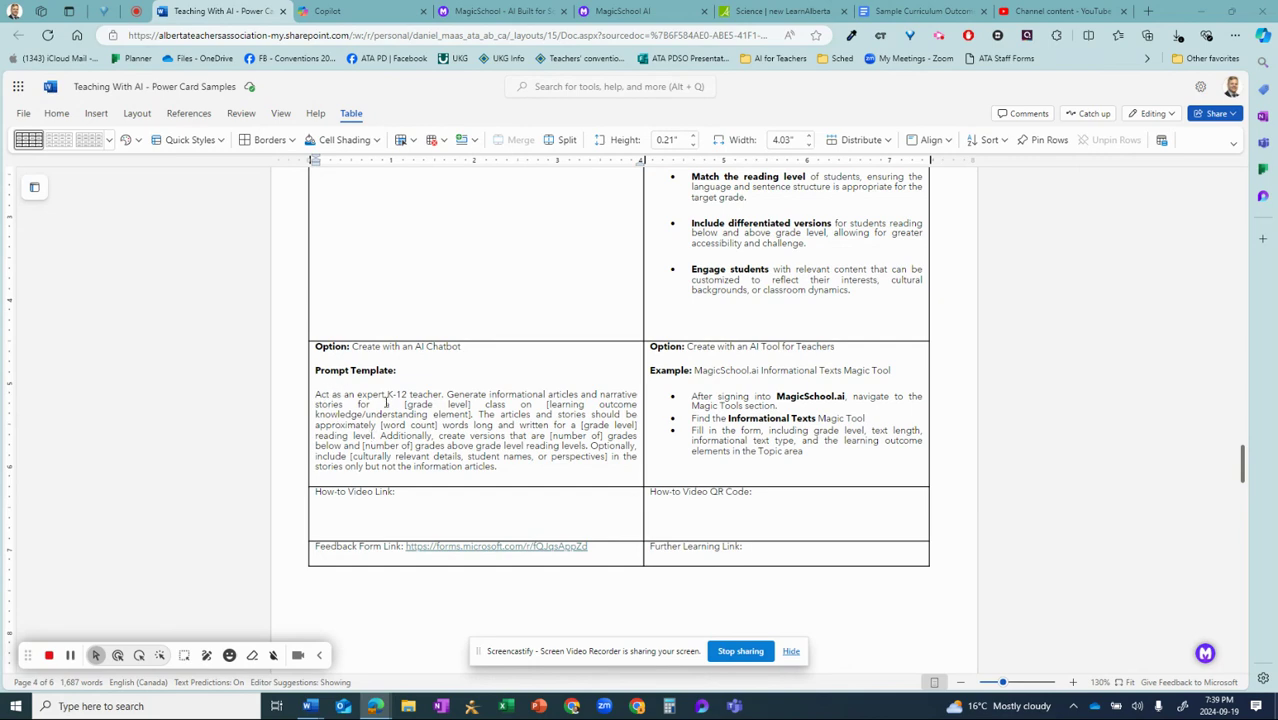
pyautogui.click(350, 11)
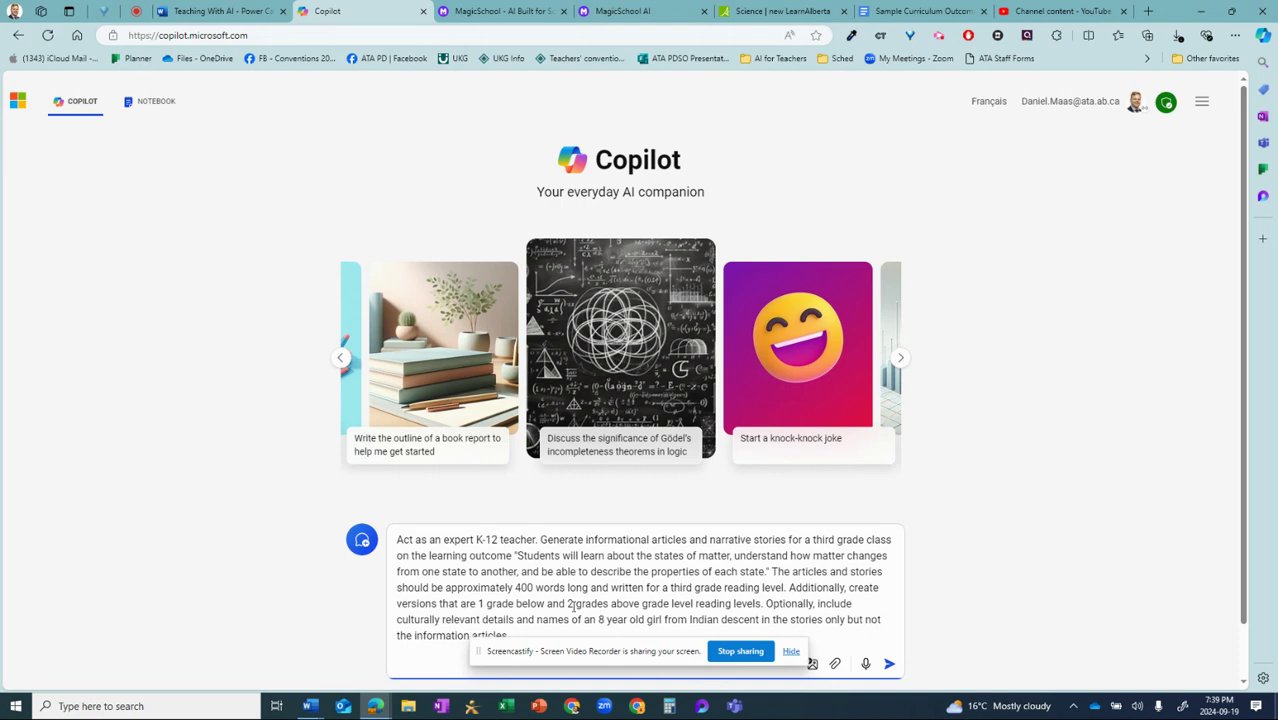
pyautogui.click(889, 665)
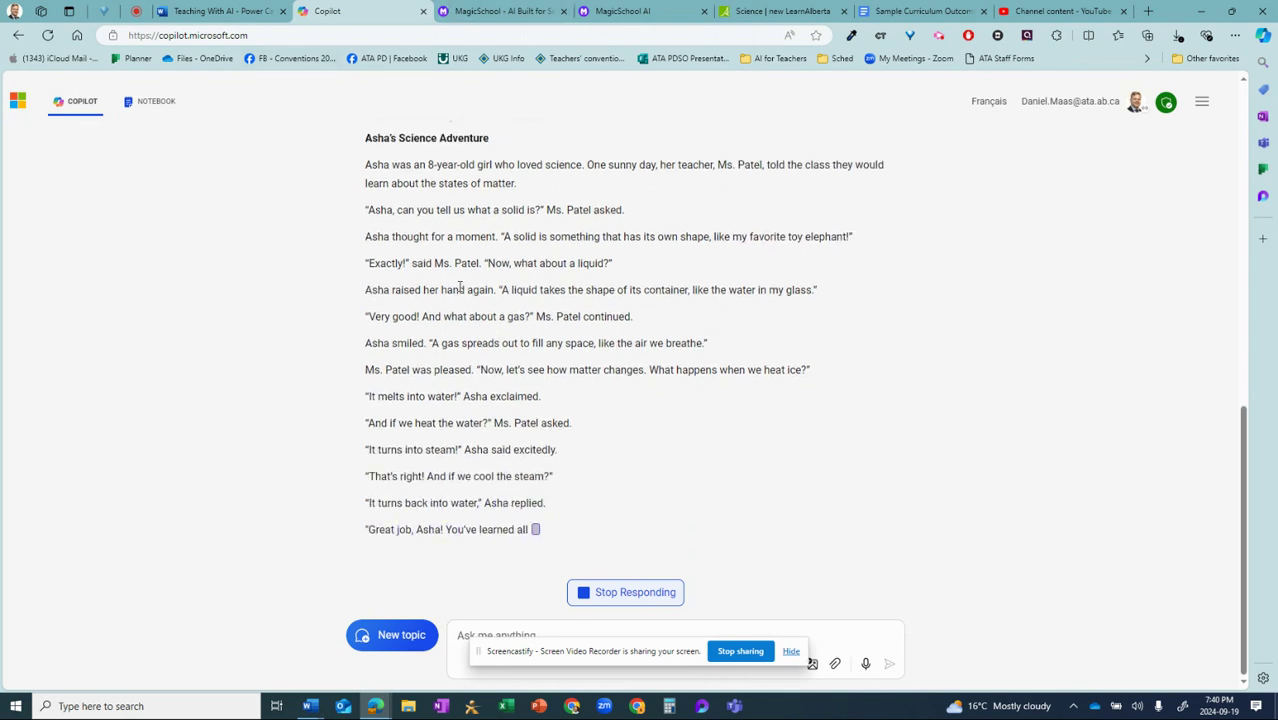
# Switch back to the Word power card and review its quality criteria and the MagicSchool.ai instructions.
pyautogui.click(215, 11)
pyautogui.scroll(4, 727, 314)
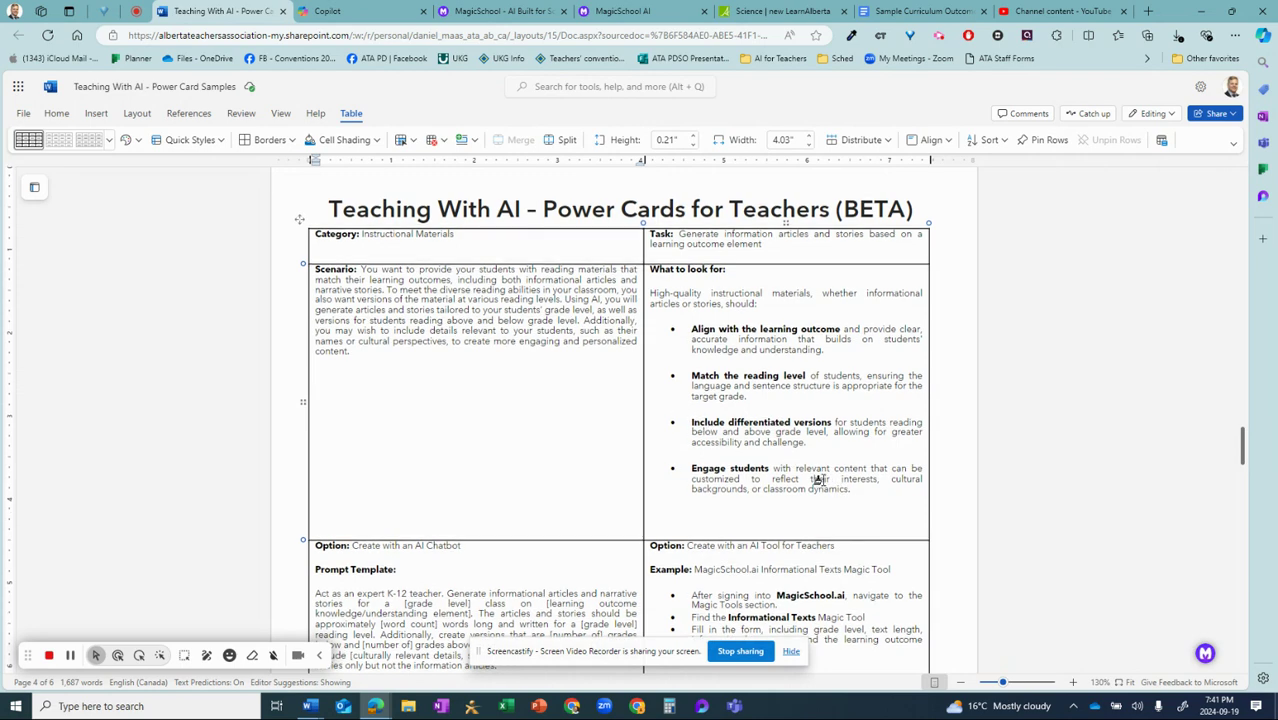
pyautogui.scroll(-2, 818, 480)
pyautogui.scroll(2, 818, 480)
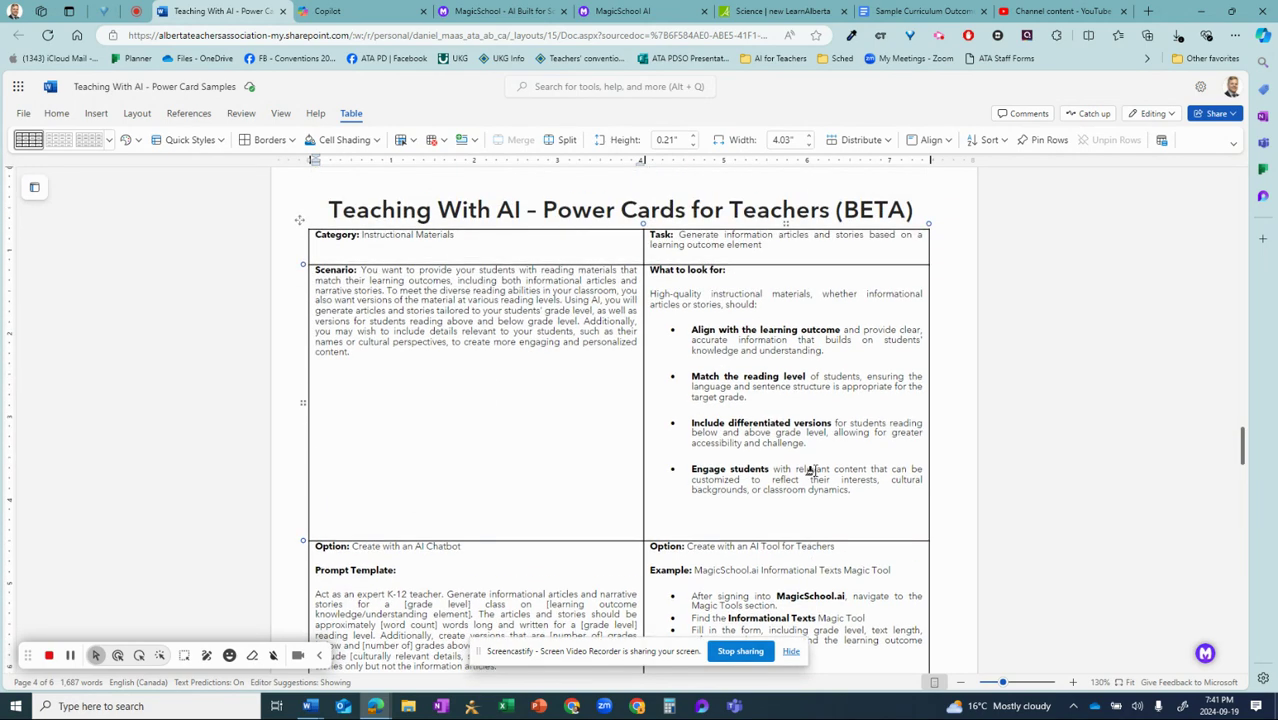
pyautogui.scroll(-1, 812, 470)
pyautogui.scroll(-1, 790, 468)
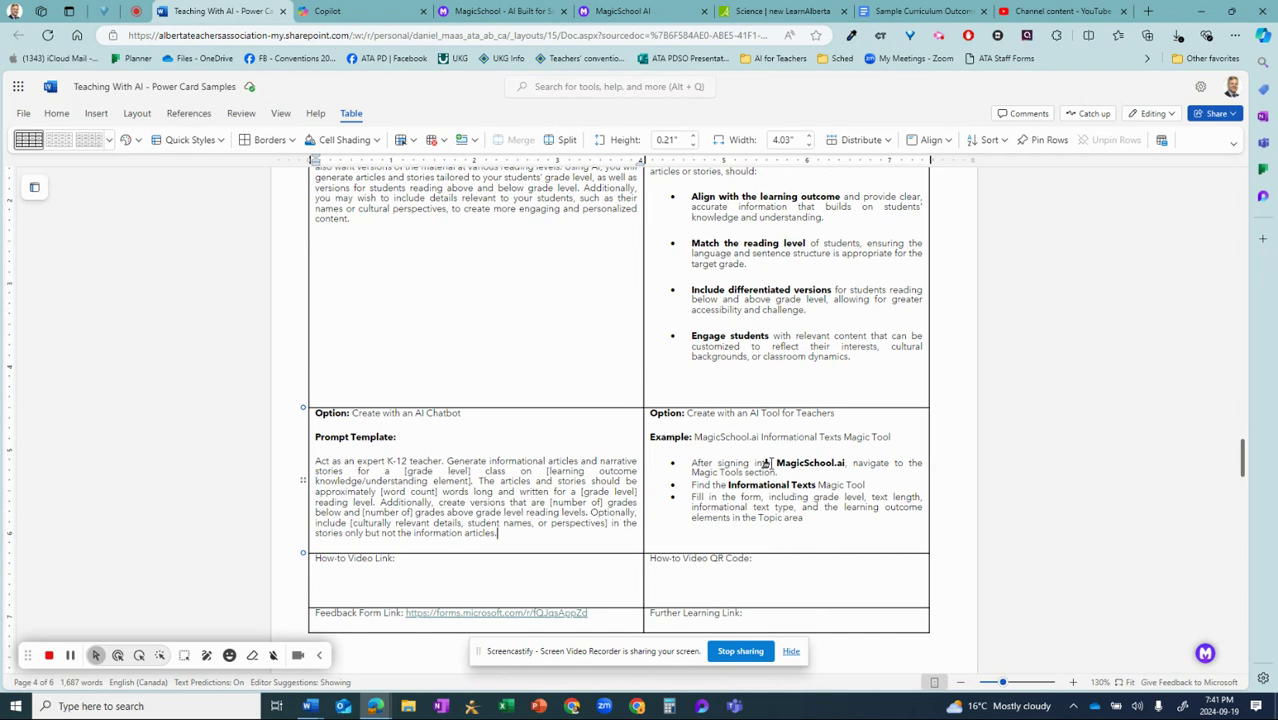
# Switch to the MagicSchool.ai site, log in and browse the Magic Tools.
pyautogui.click(517, 11)
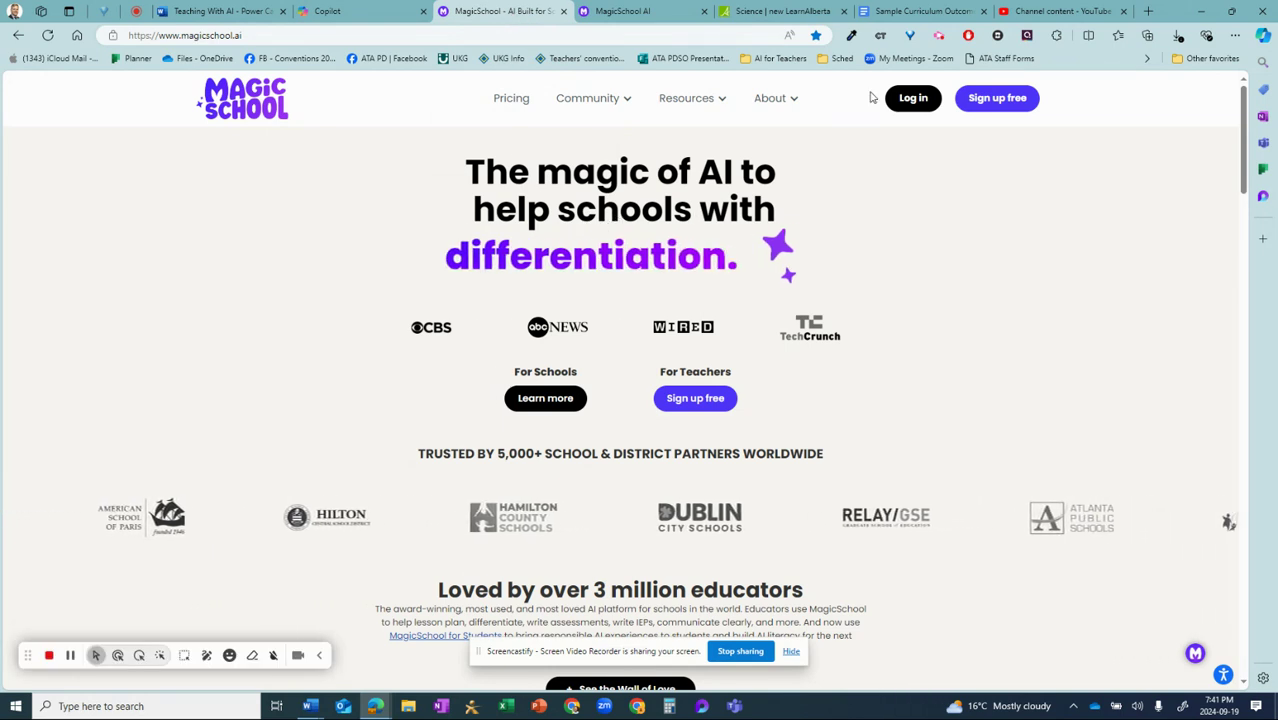
pyautogui.click(913, 98)
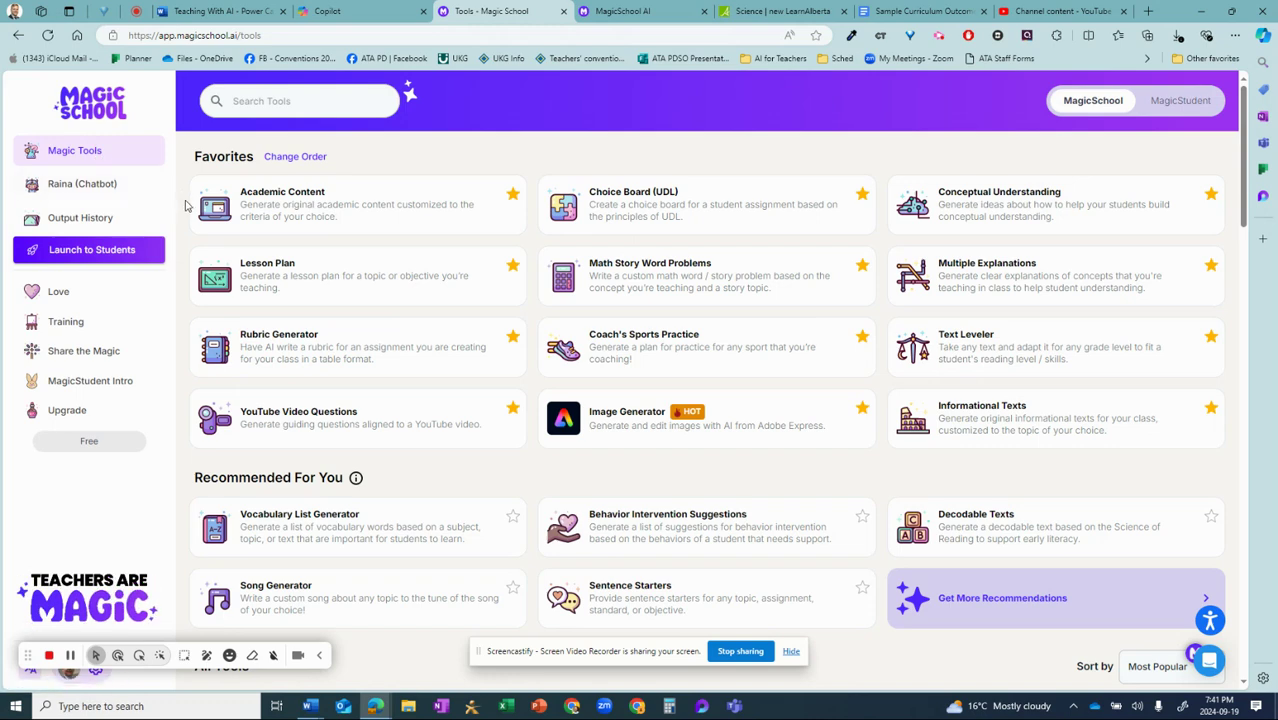
pyautogui.scroll(-2, 230, 300)
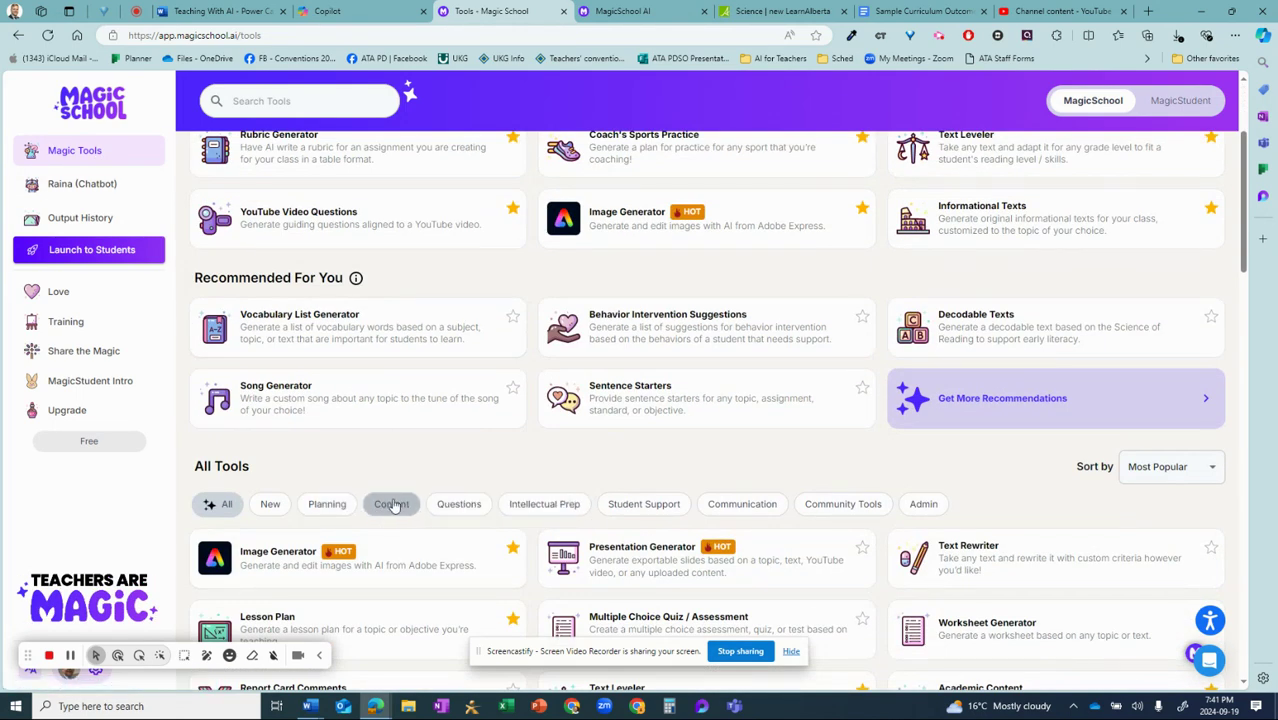
# Generate a 1-page Expository text for 3rd grade on the states of matter outcome with the Informational Texts tool, checking each form option.
pyautogui.click(646, 12)
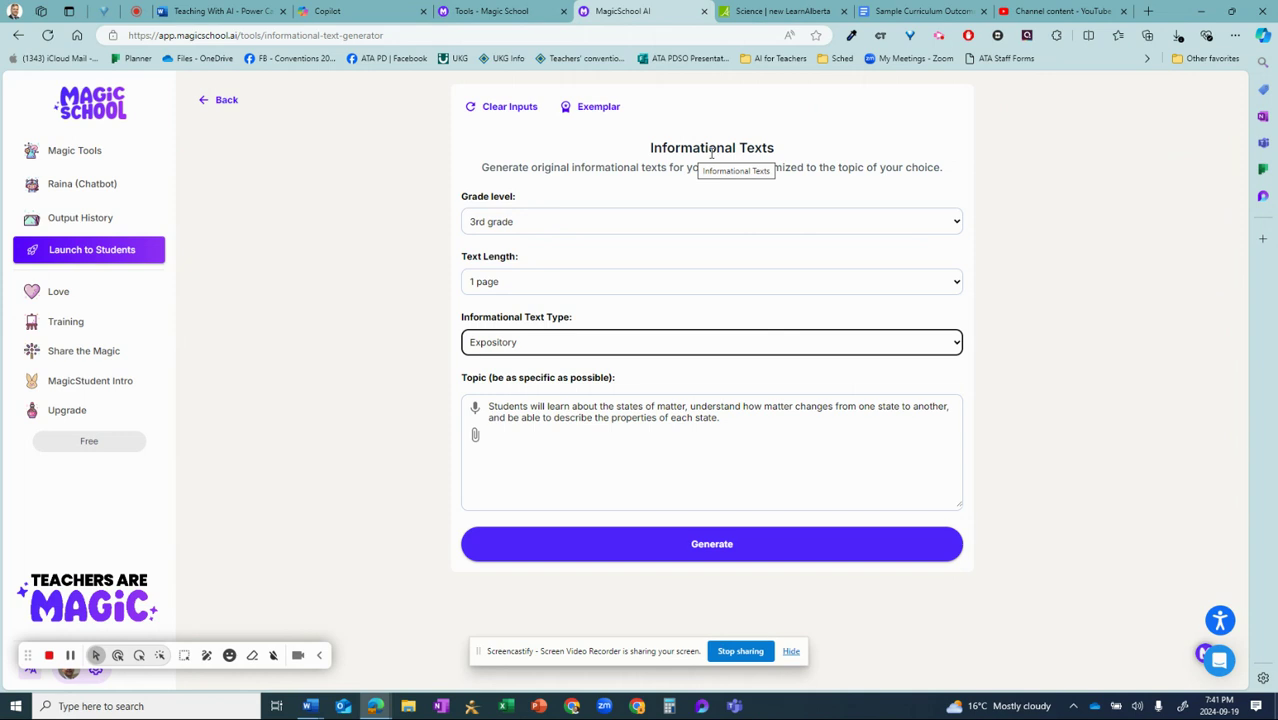
pyautogui.click(574, 229)
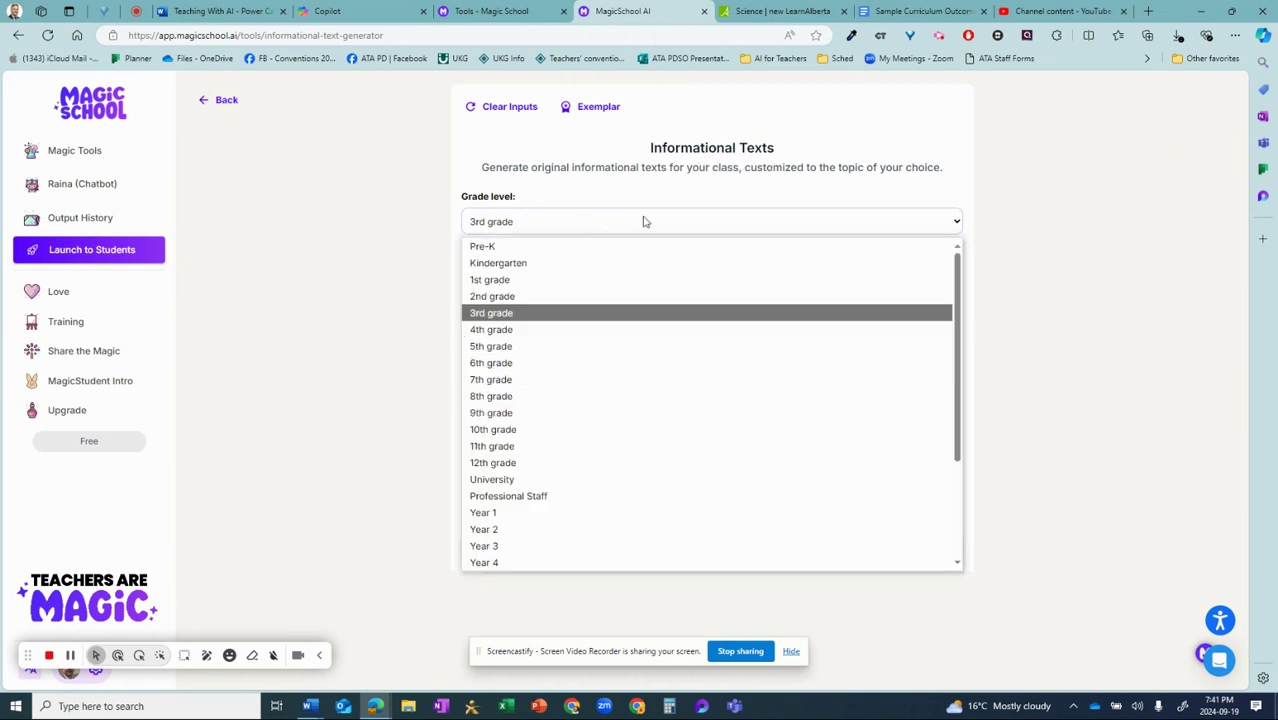
pyautogui.click(953, 196)
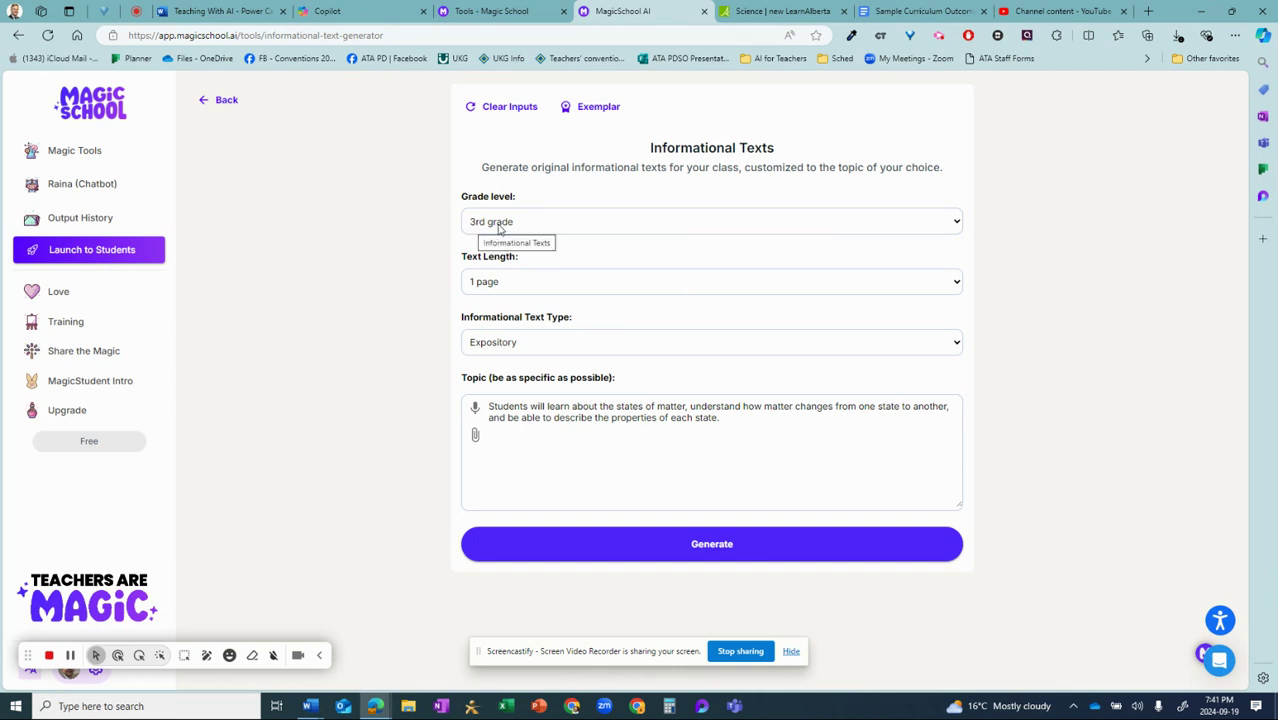
pyautogui.click(530, 287)
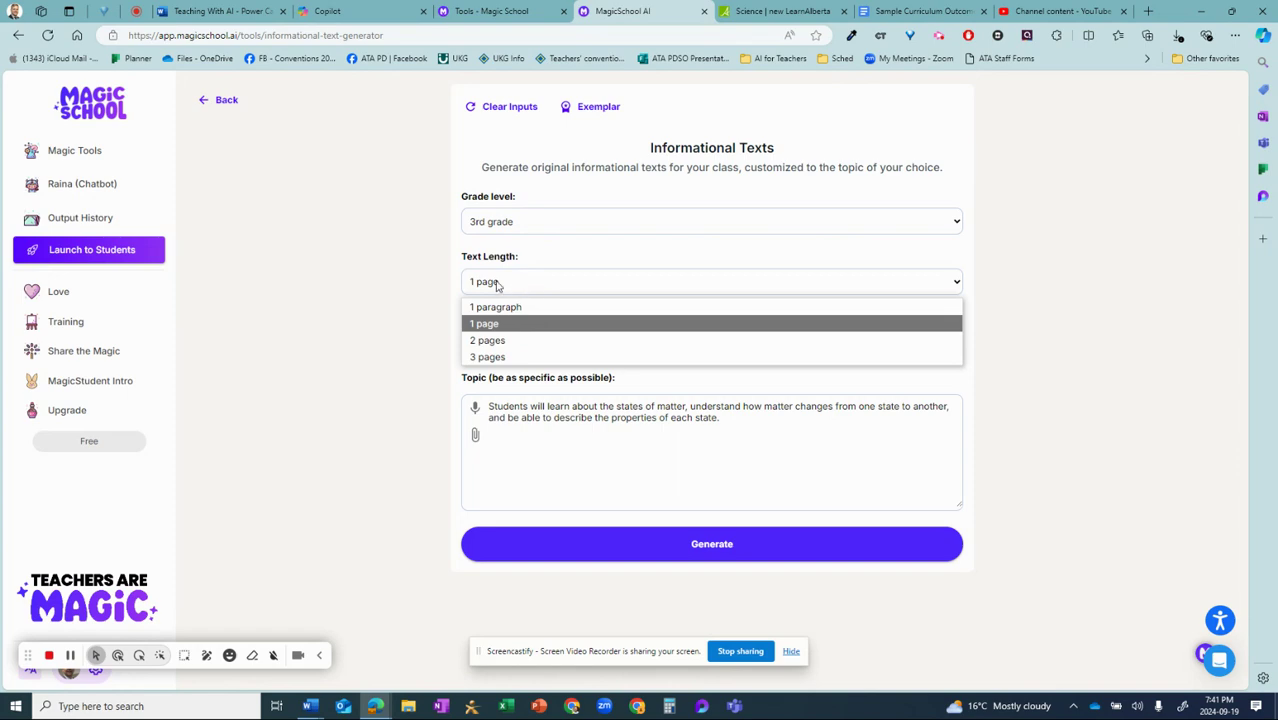
pyautogui.click(431, 289)
pyautogui.click(540, 343)
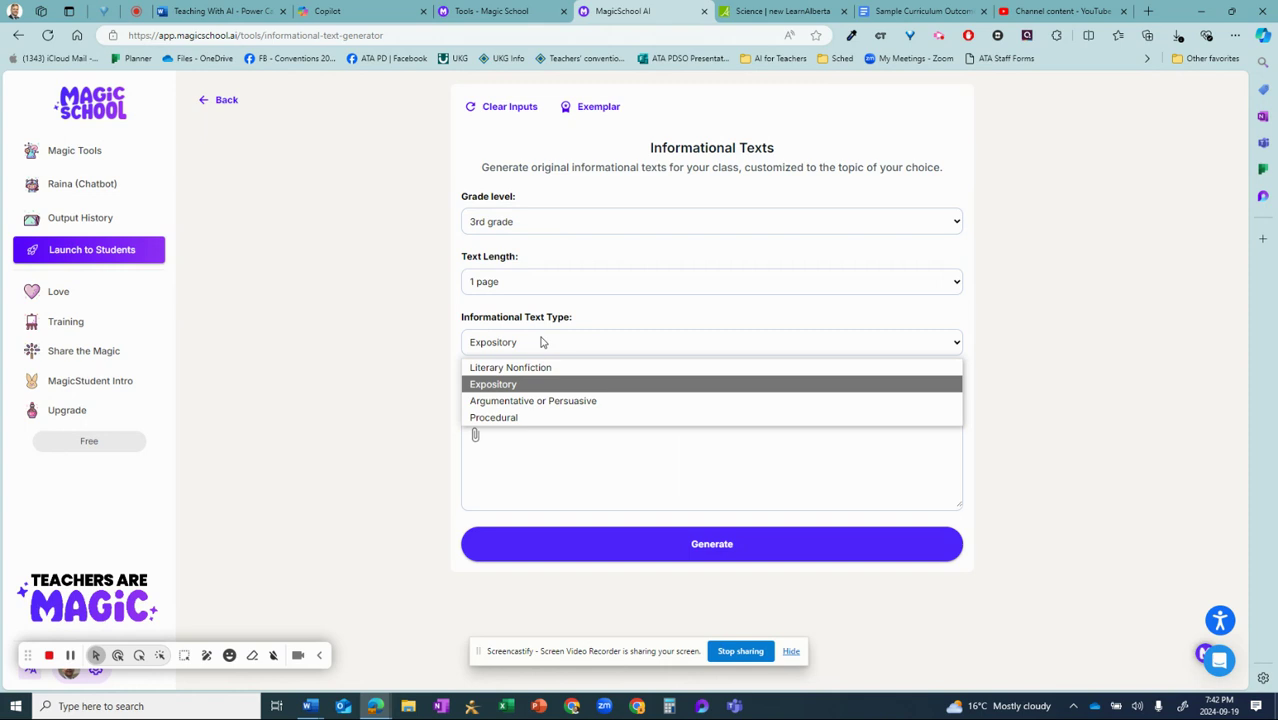
pyautogui.click(887, 459)
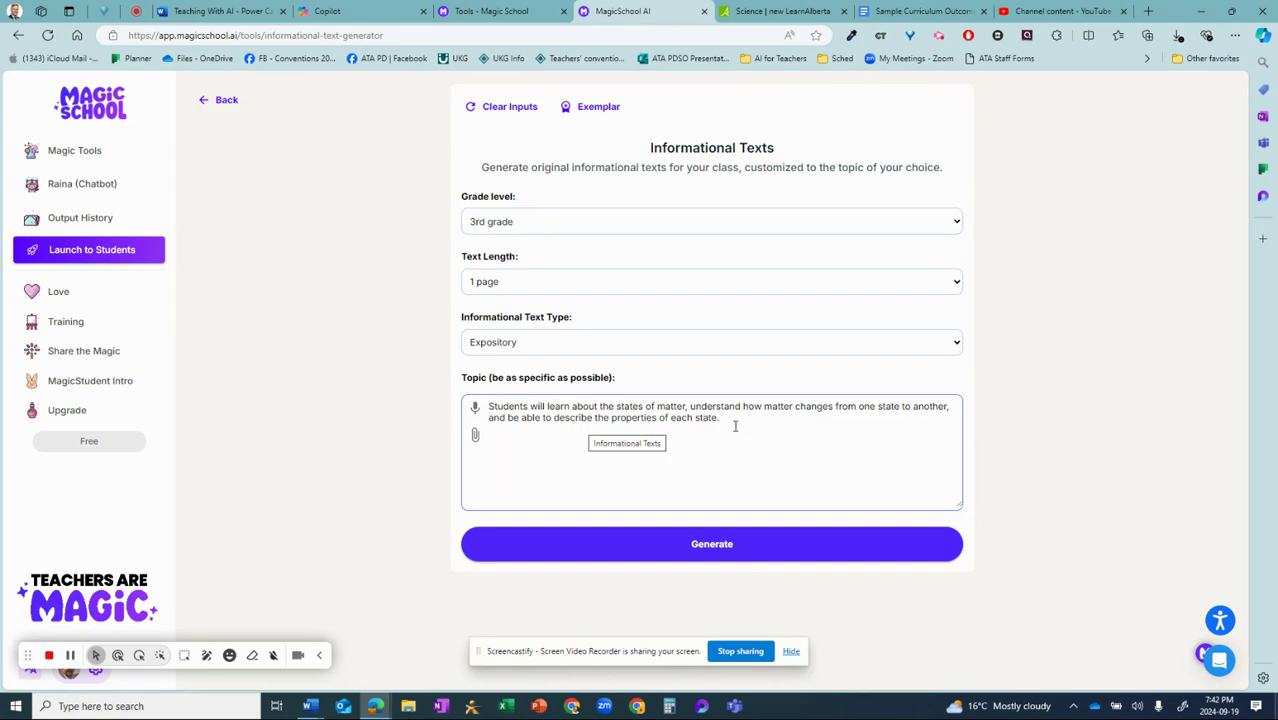
pyautogui.click(712, 543)
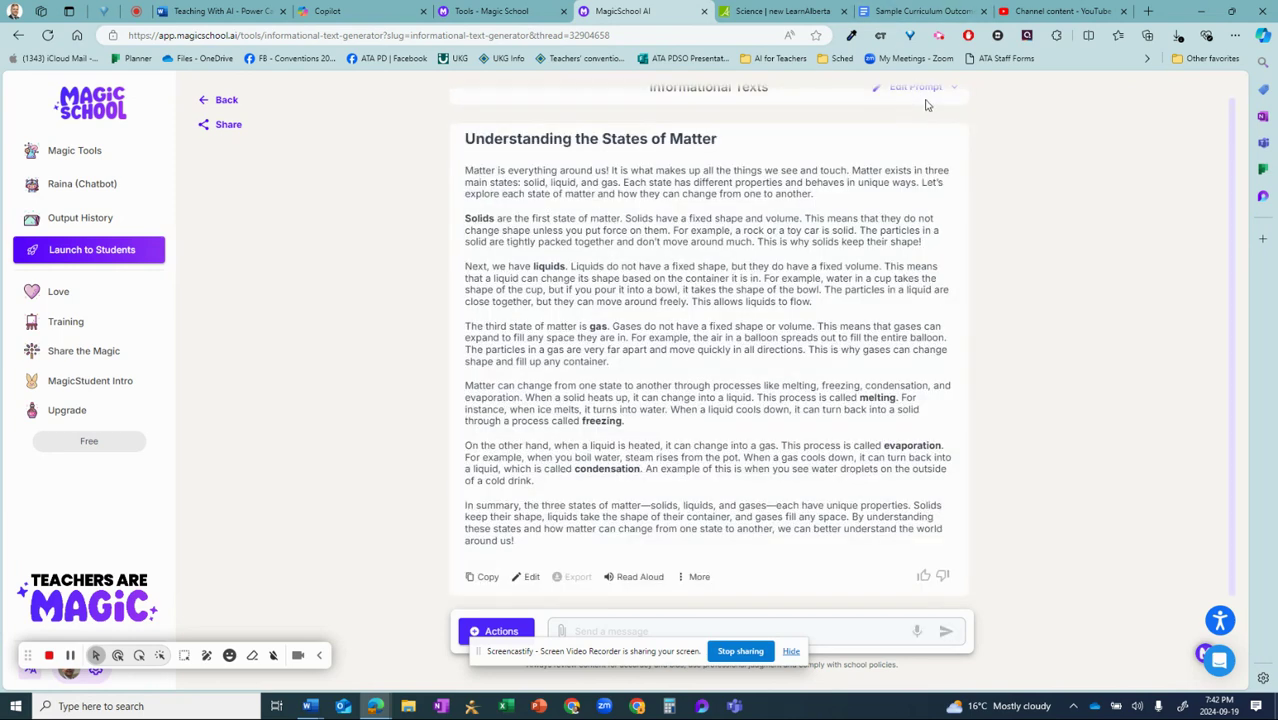
# Read through the generated article on the states of matter.
pyautogui.scroll(1, 907, 152)
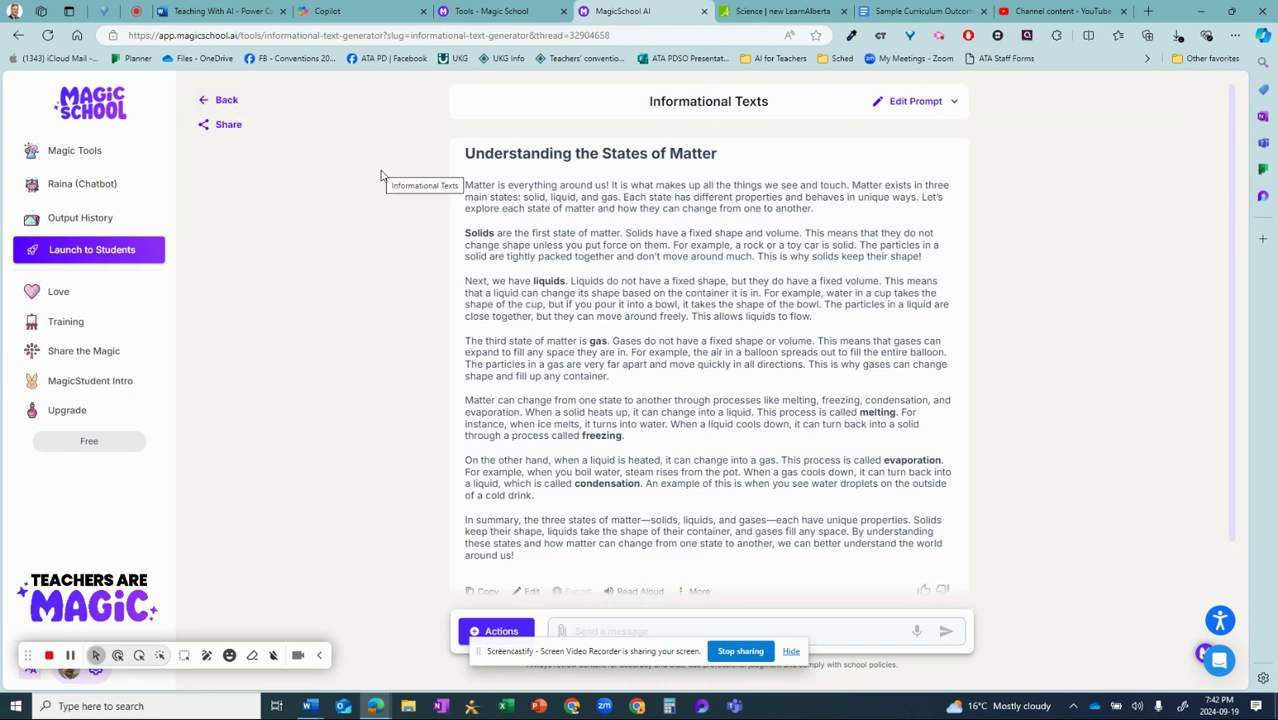
pyautogui.scroll(-2, 802, 322)
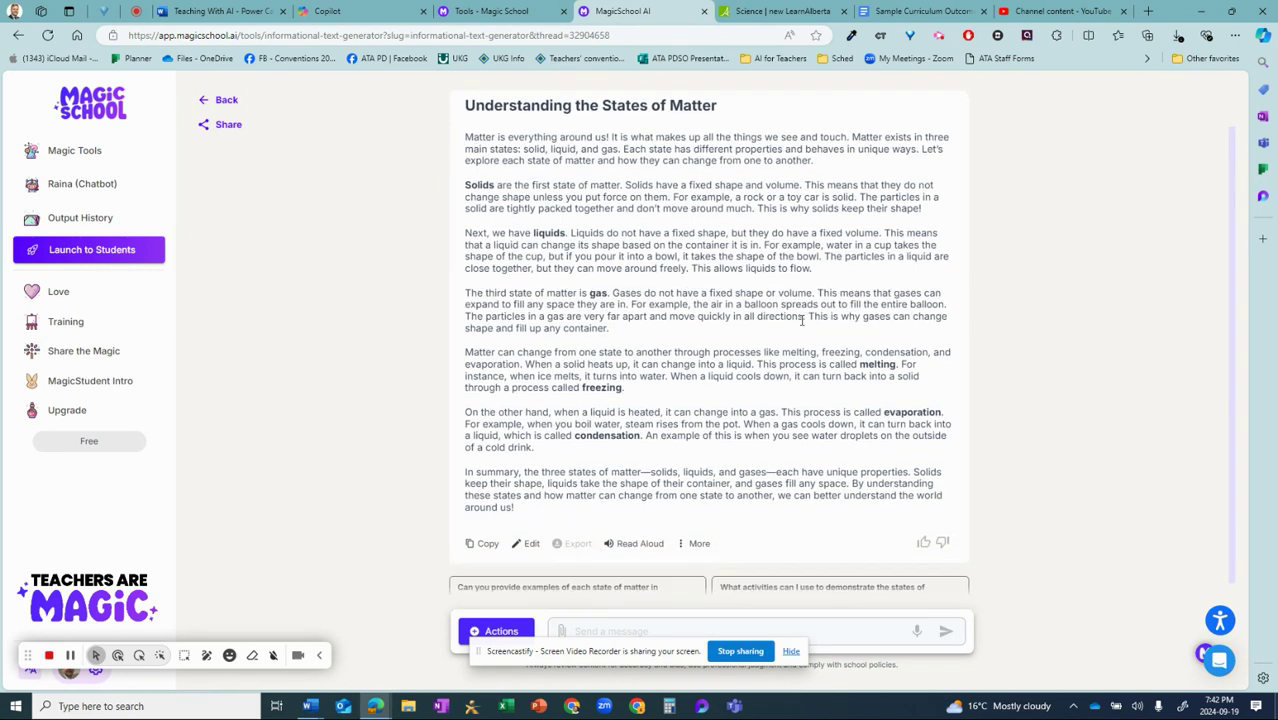
pyautogui.scroll(2, 801, 321)
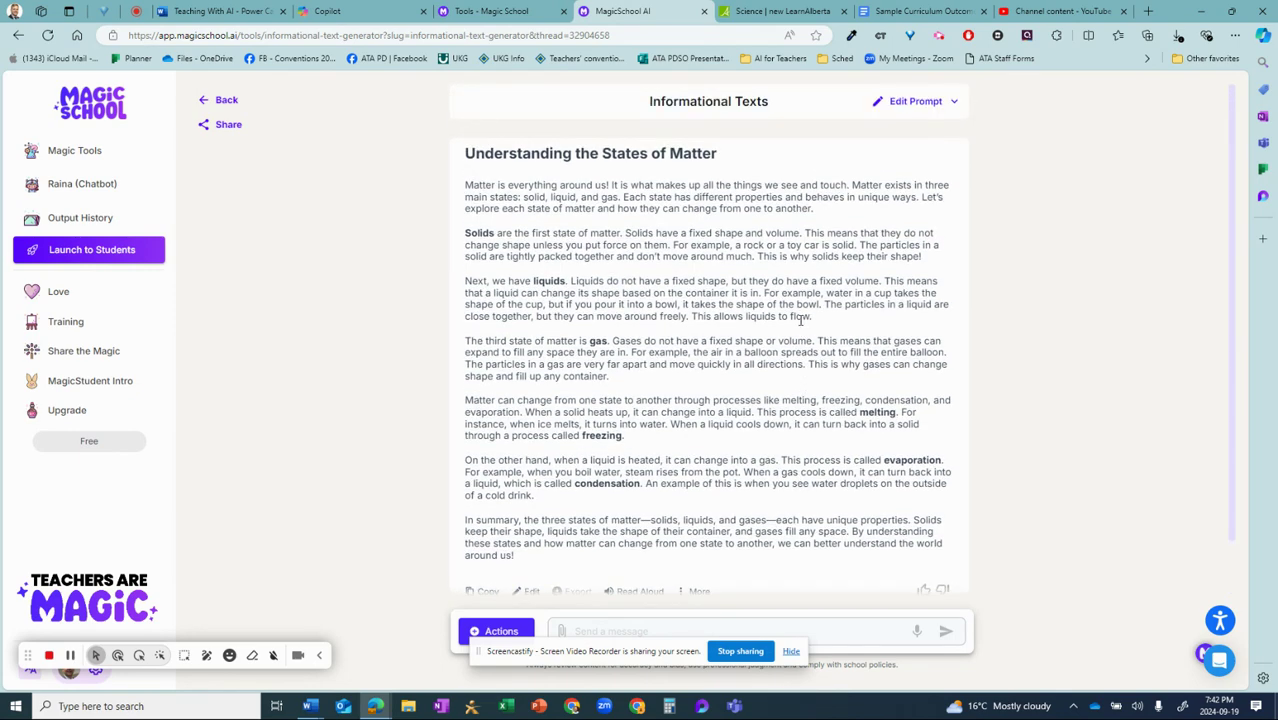
pyautogui.scroll(-2, 787, 354)
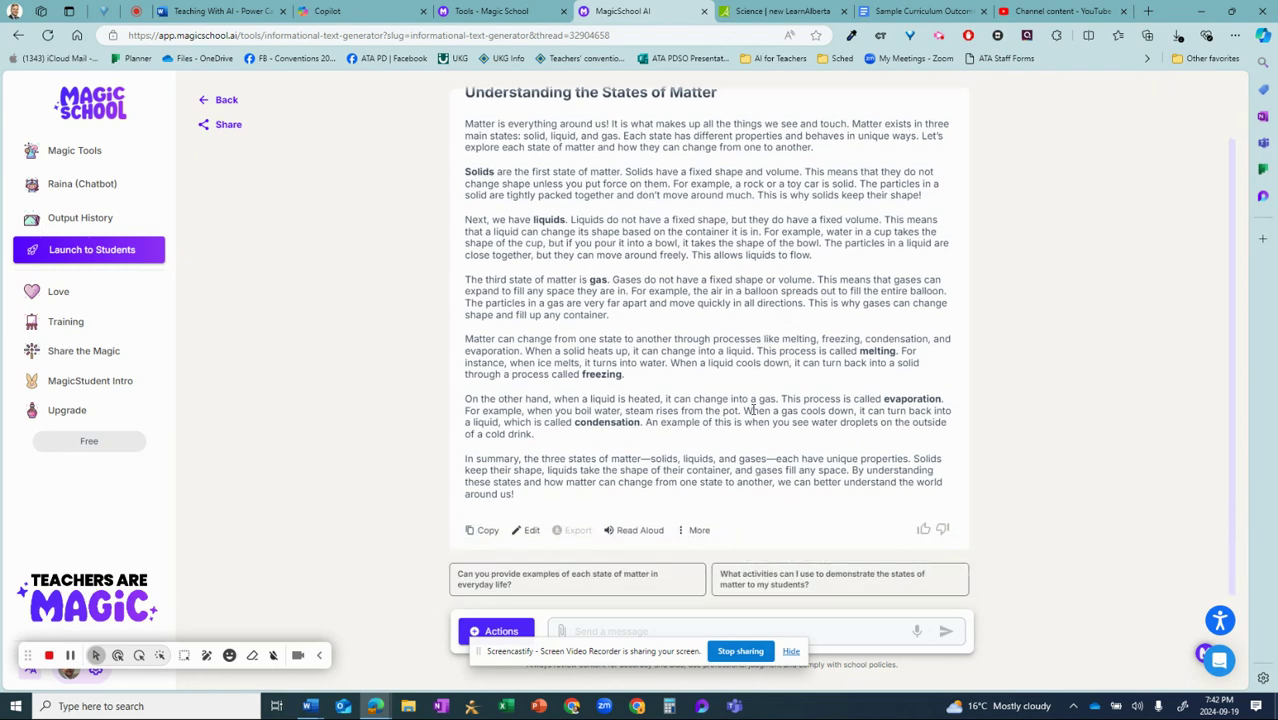
pyautogui.scroll(2, 752, 410)
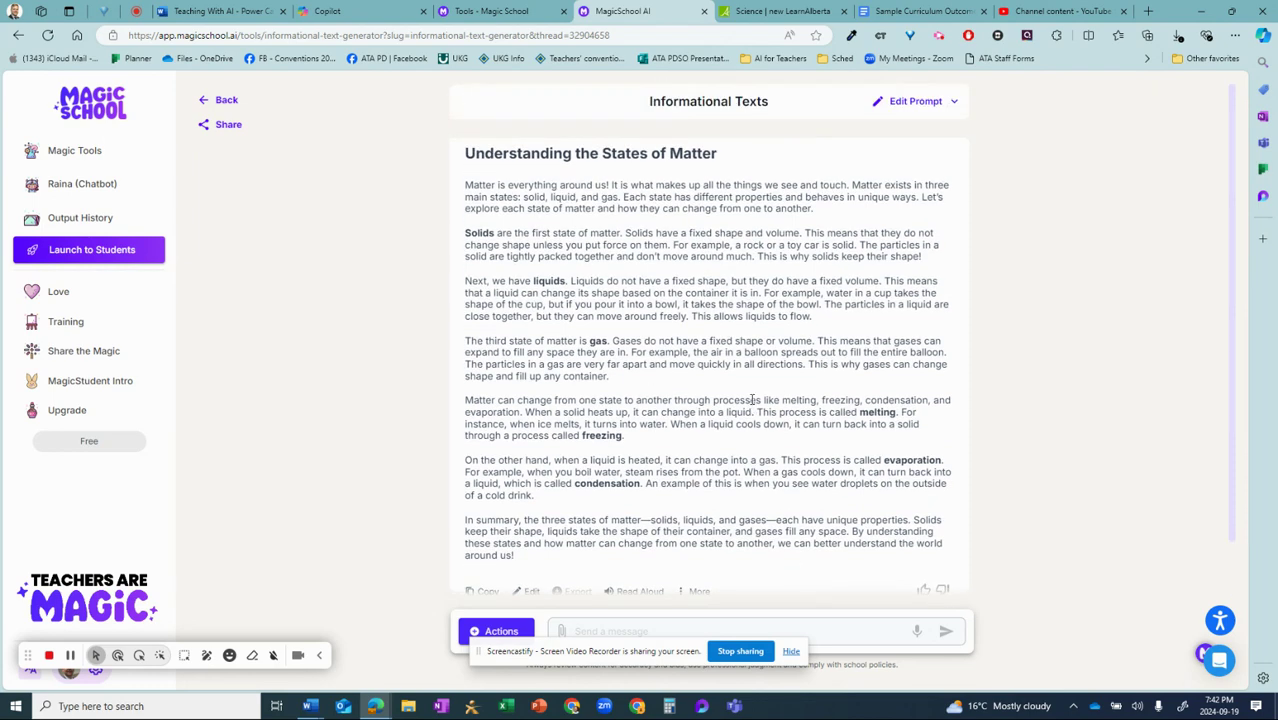
# Return to the Word power card and reread the "What to look for" criteria and the prompt template.
pyautogui.click(231, 13)
pyautogui.scroll(3, 553, 362)
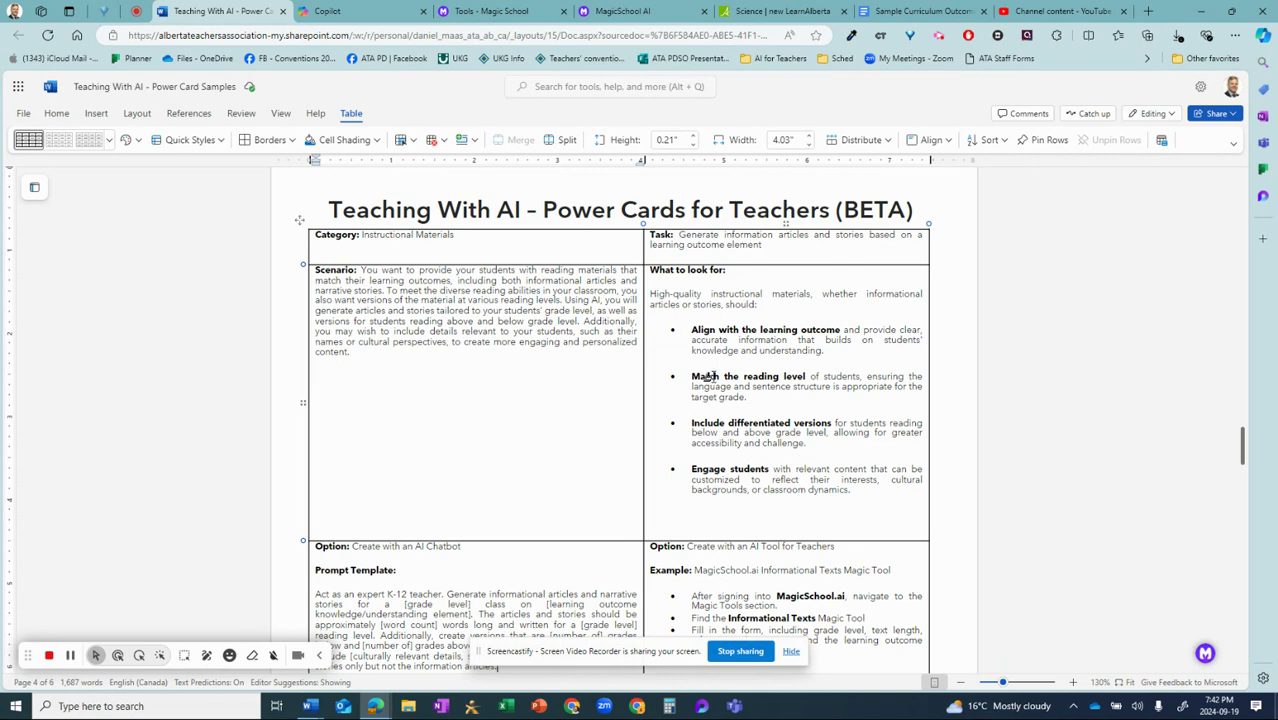
pyautogui.scroll(-1, 709, 376)
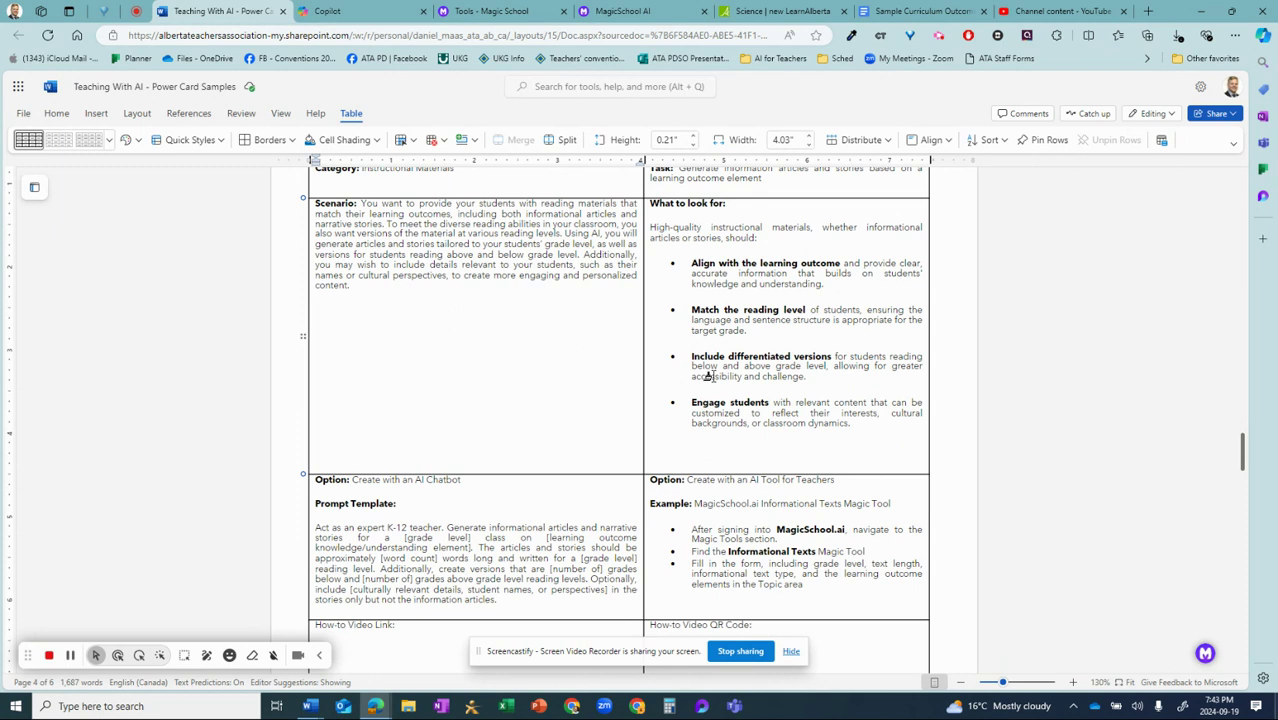
pyautogui.scroll(-3, 707, 375)
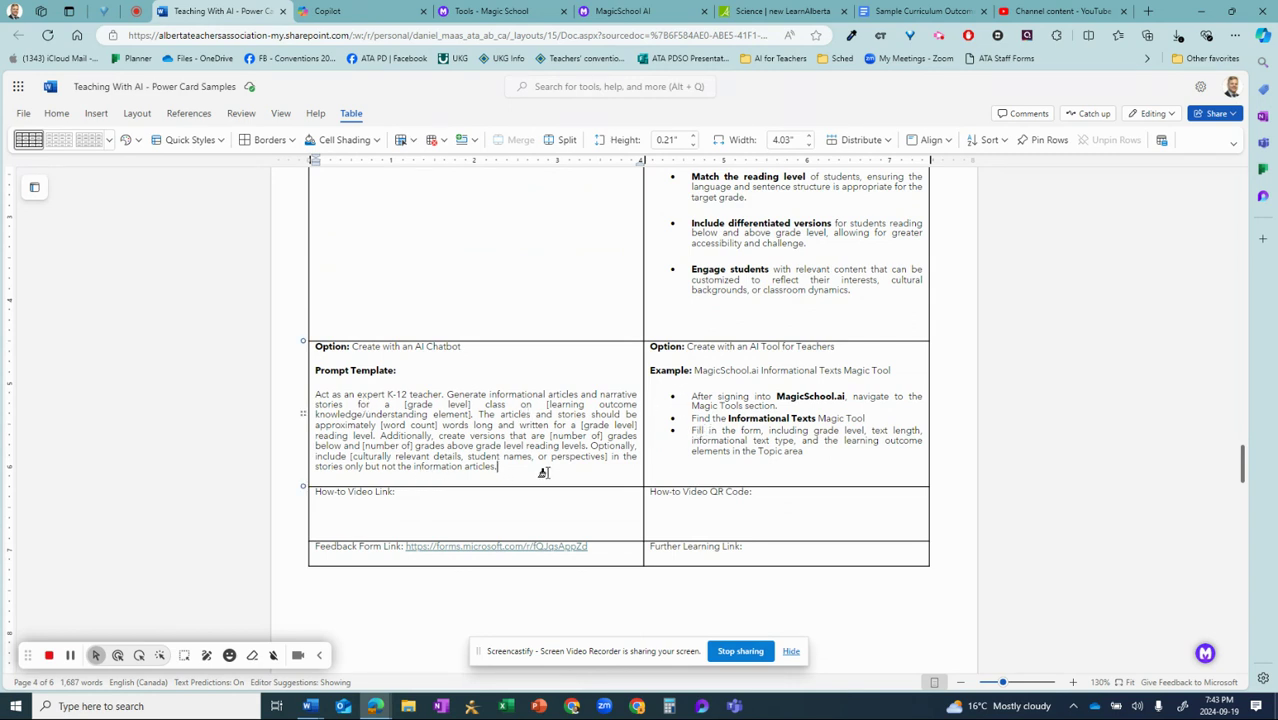
pyautogui.scroll(3, 538, 466)
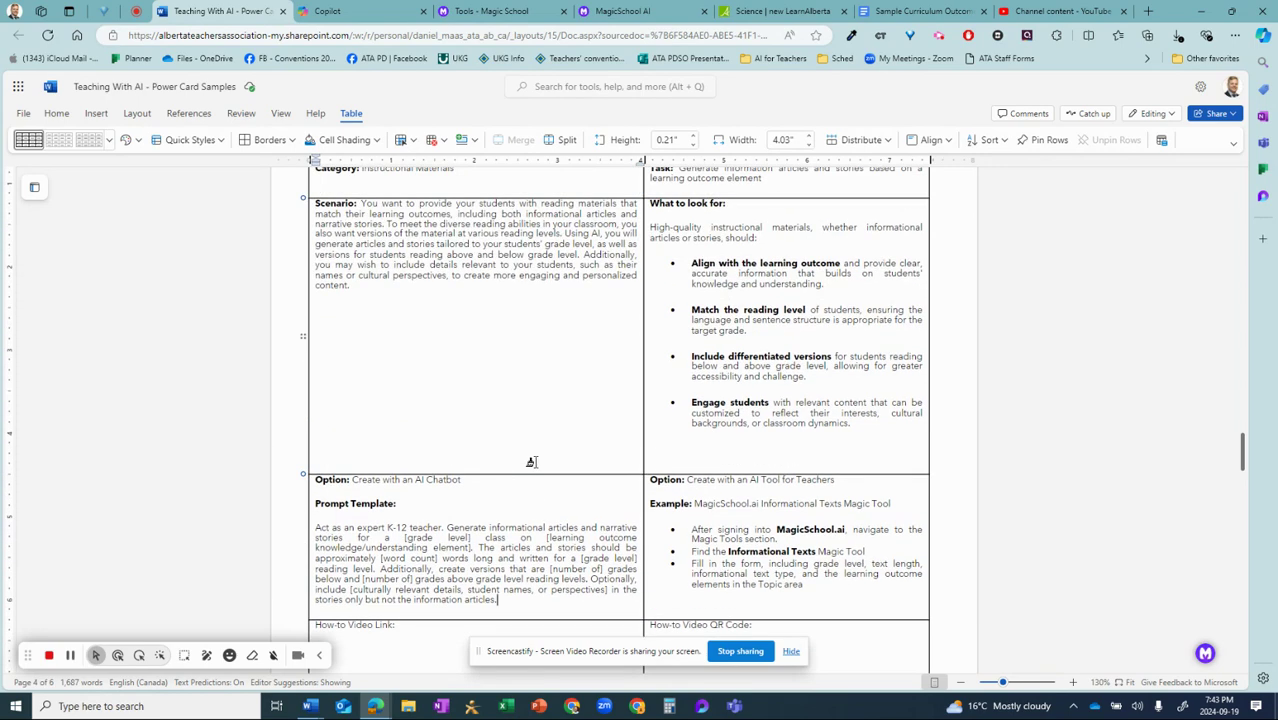